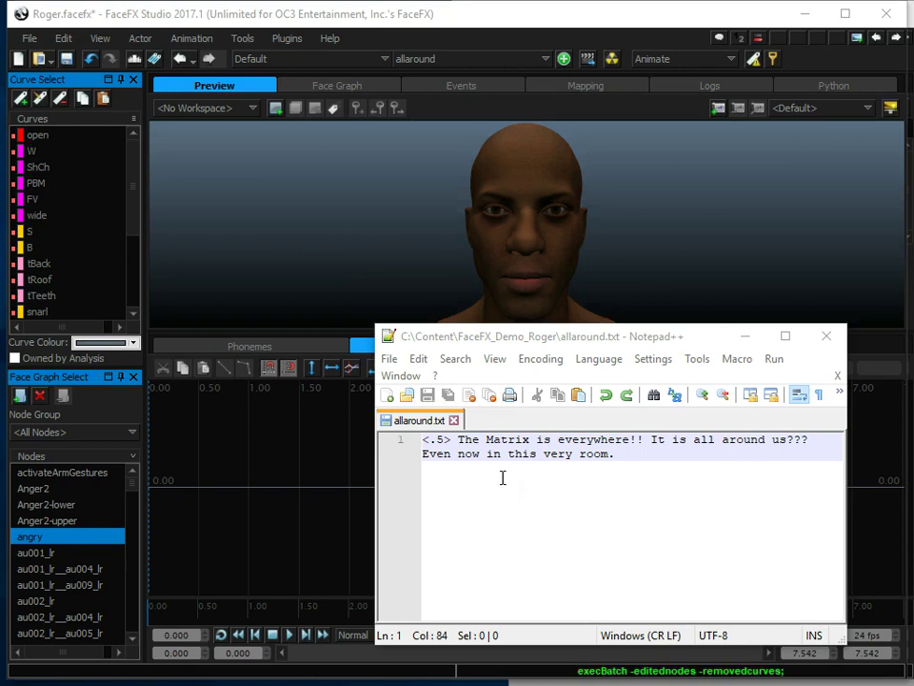
Insert an & marker before "Even now in this very room." in allaround.txt and save the file
click(424, 454)
text(&)
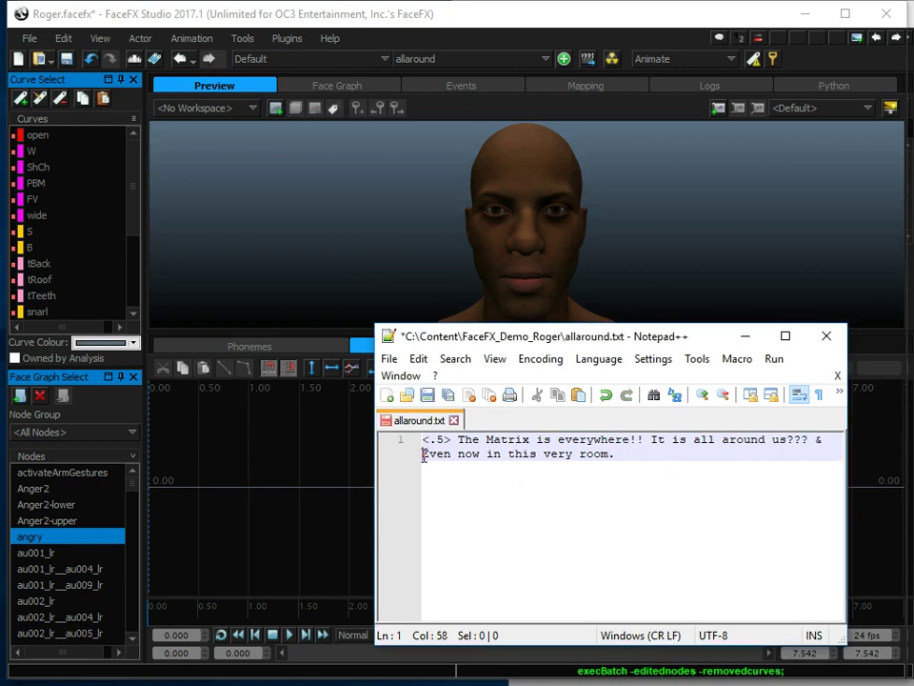
drag(821, 439, 814, 439)
double_click(796, 440)
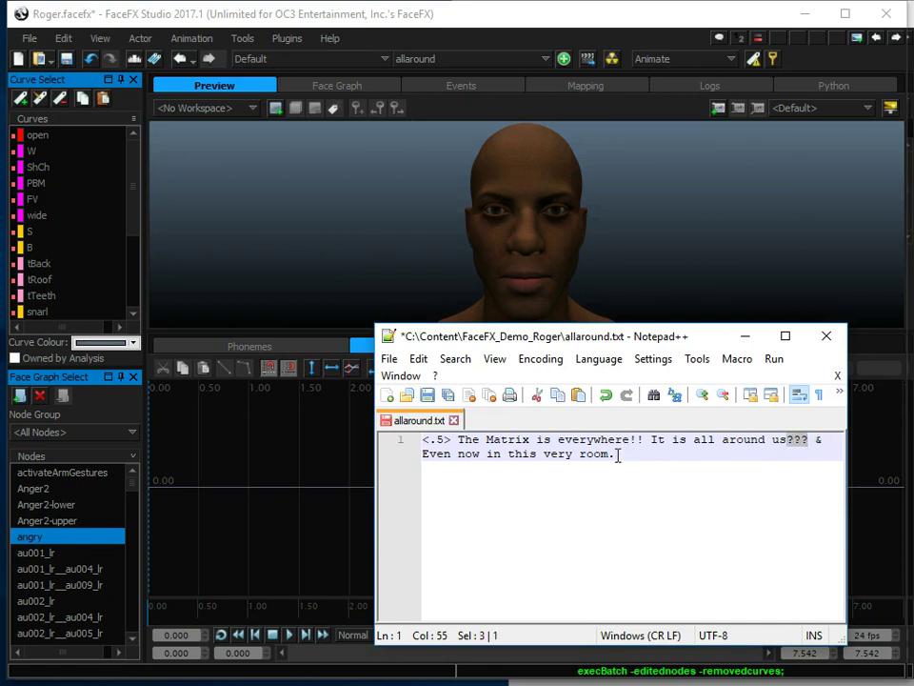
click(815, 440)
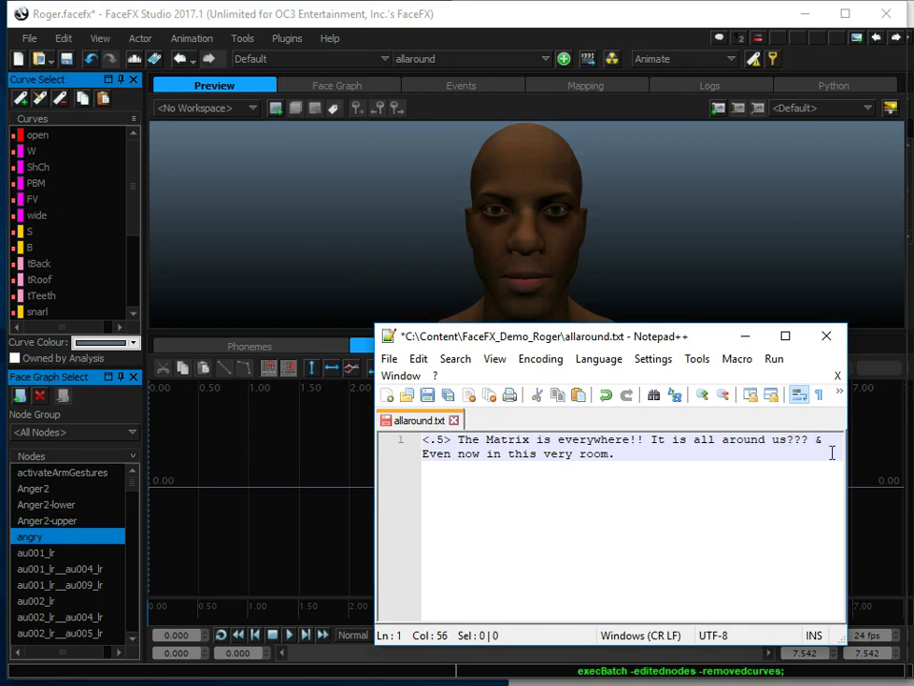
key(ctrl+s)
In FaceFX Studio, reanalyze the allaround animation and display its events
click(613, 58)
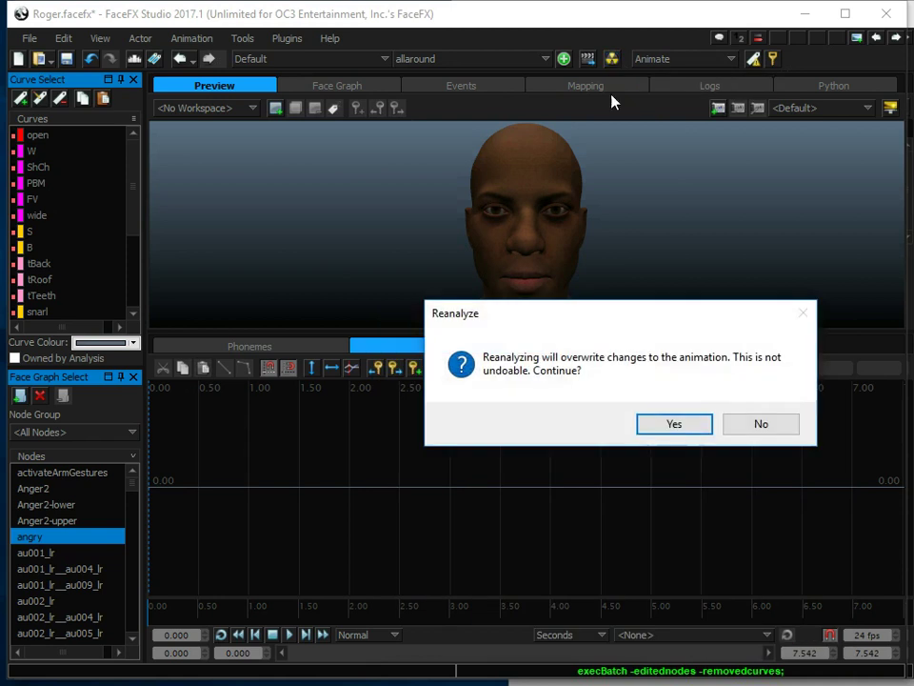
click(675, 423)
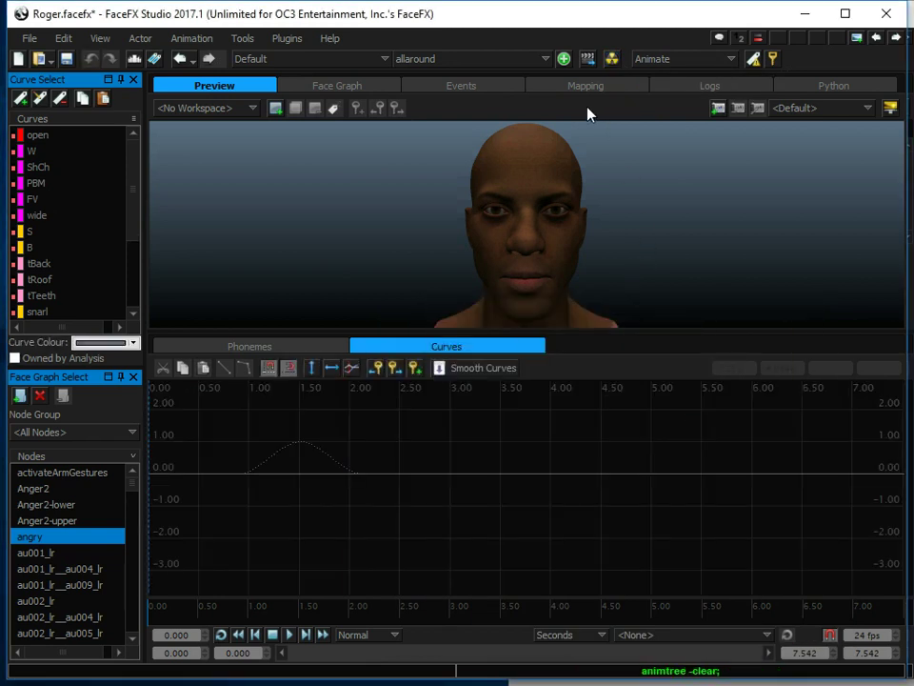
click(484, 90)
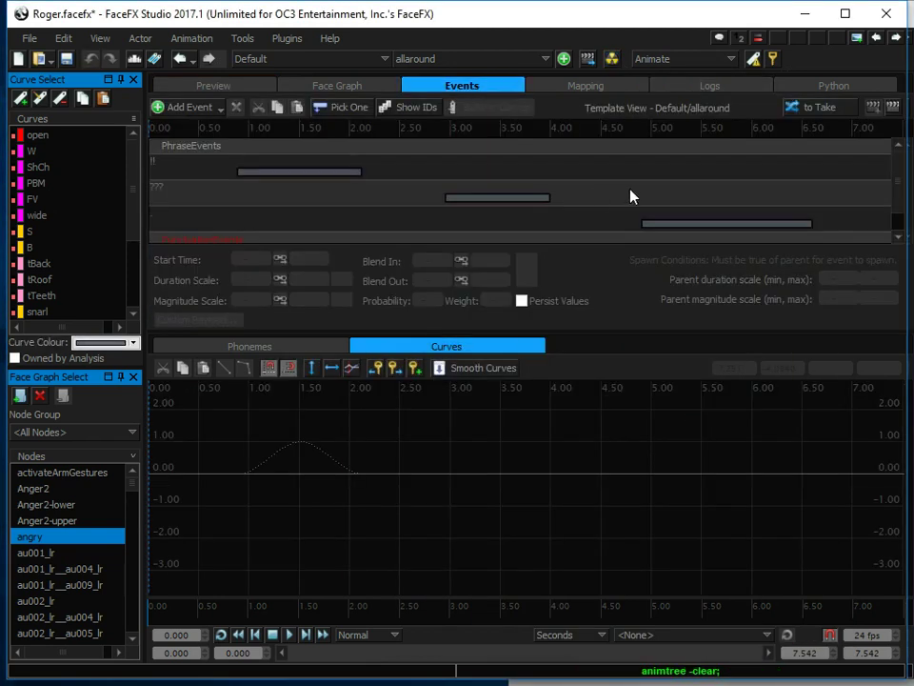
Create the missing animation for the & punctuation event and paste the angry curve into it
scroll(902, 186, down, 1)
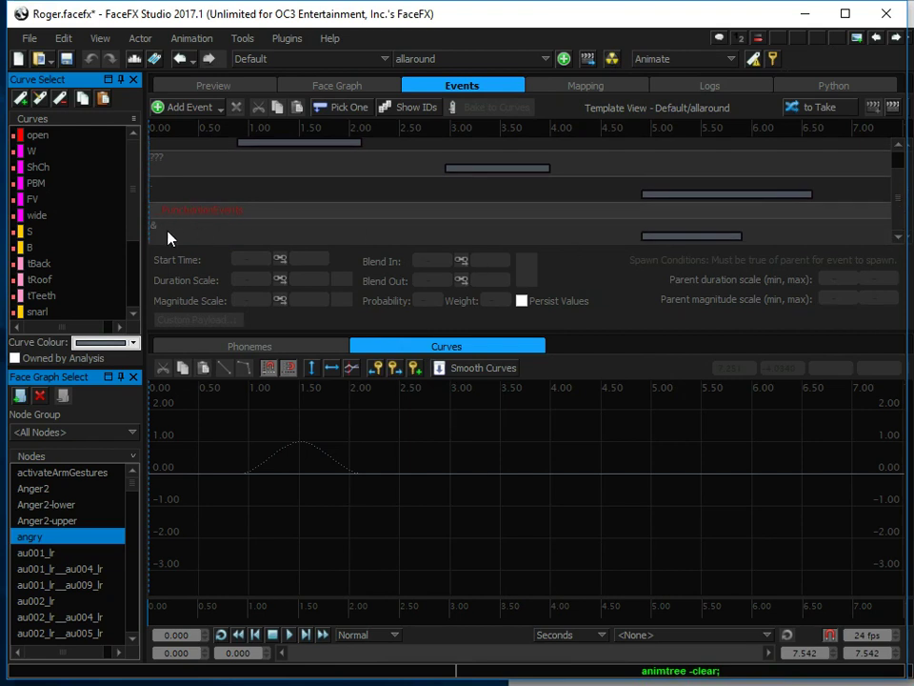
click(702, 237)
click(631, 428)
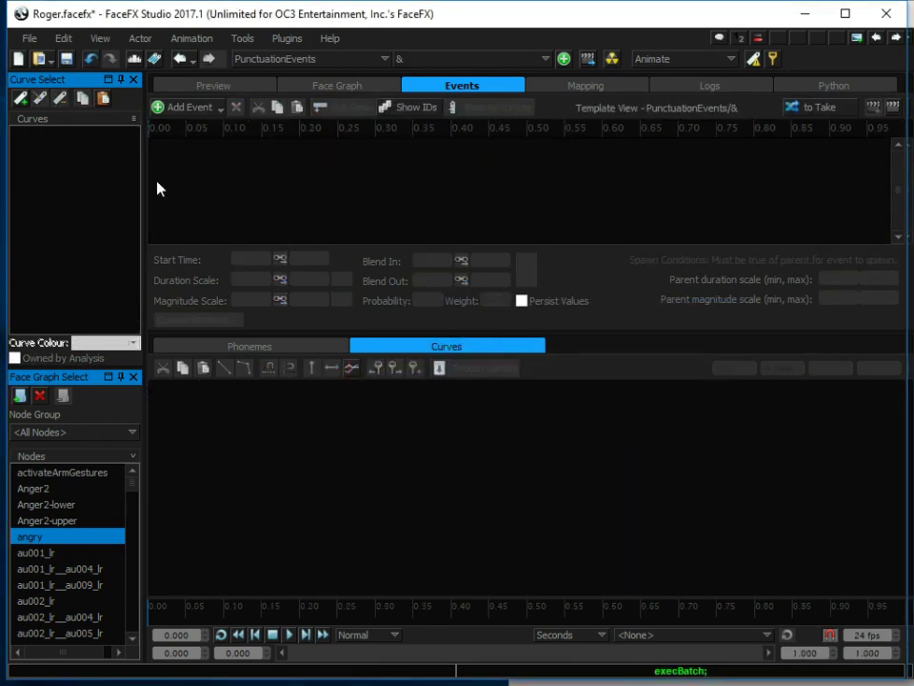
click(106, 101)
click(72, 136)
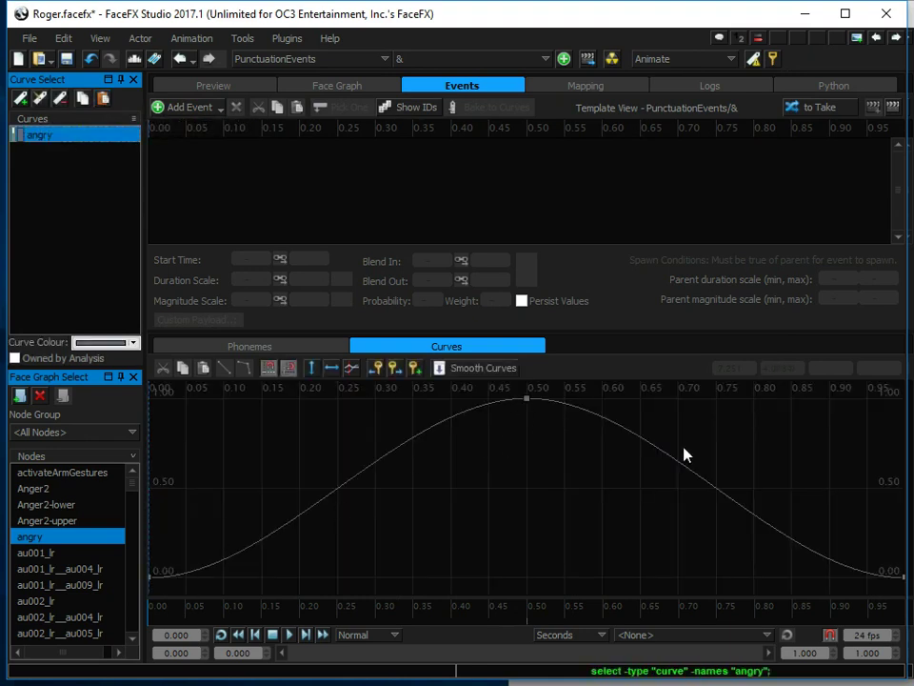
Return to the allaround animation and examine its angry curve at 5.25 seconds alongside the & event
click(180, 58)
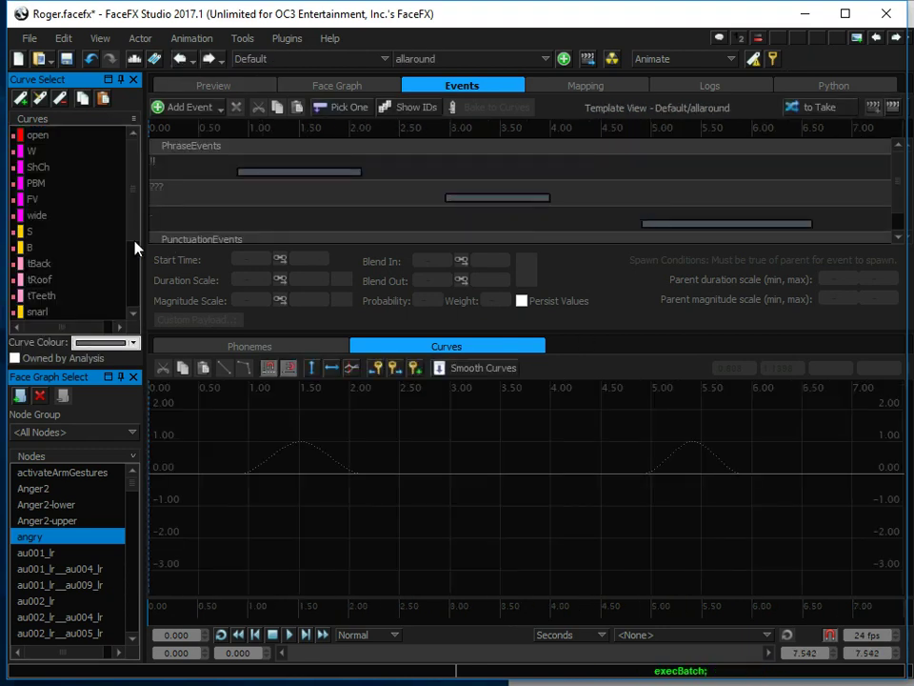
scroll(134, 277, down, 5)
click(57, 312)
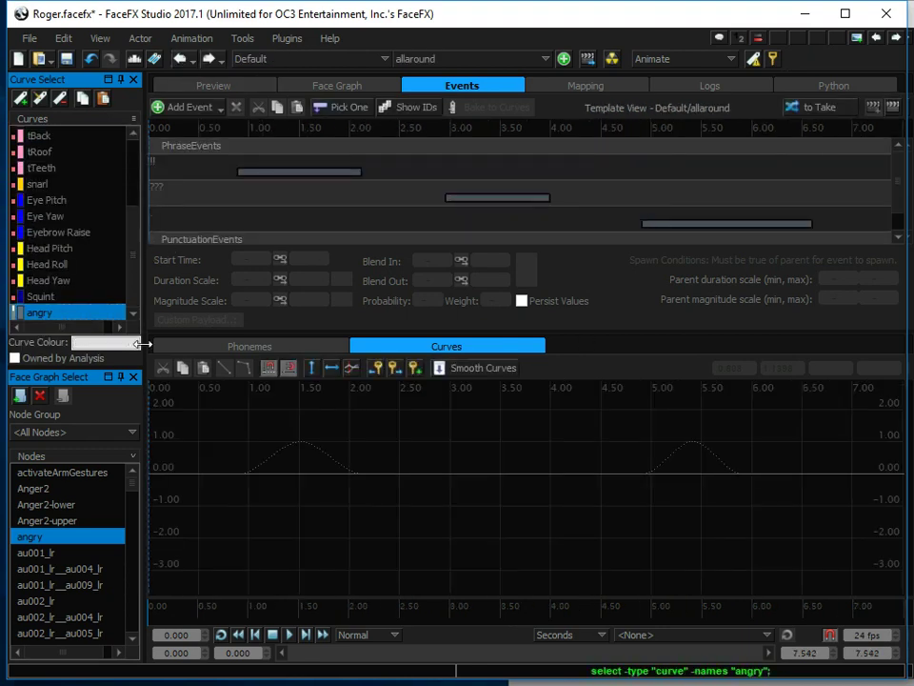
click(676, 608)
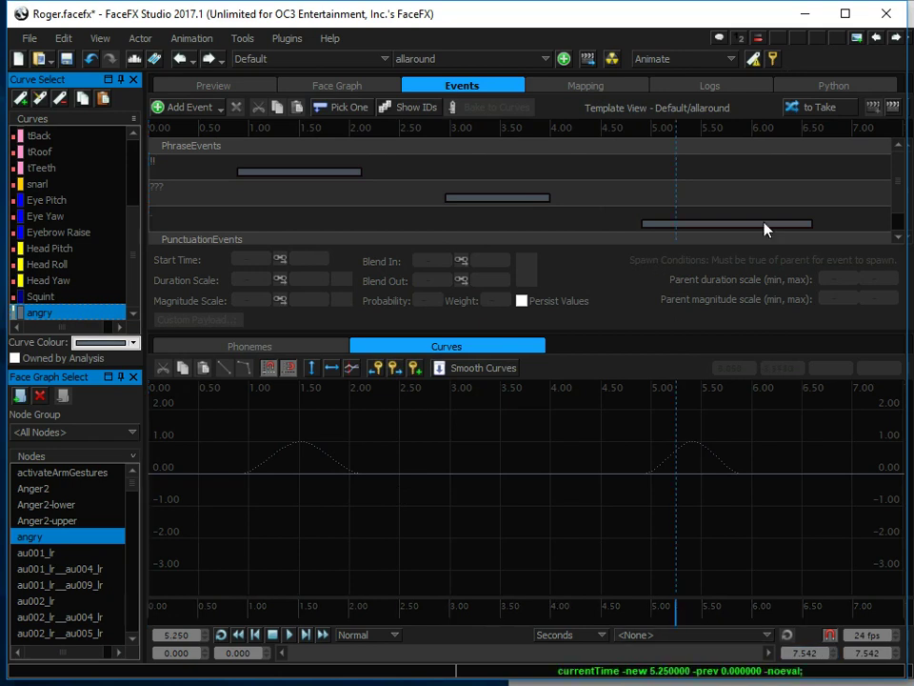
scroll(893, 197, down, 1)
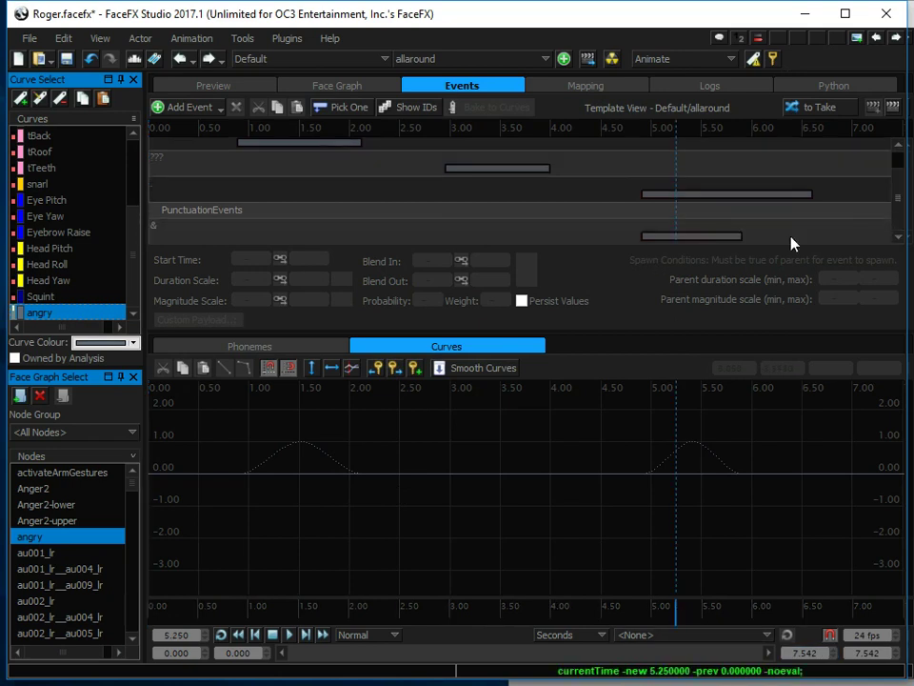
click(678, 234)
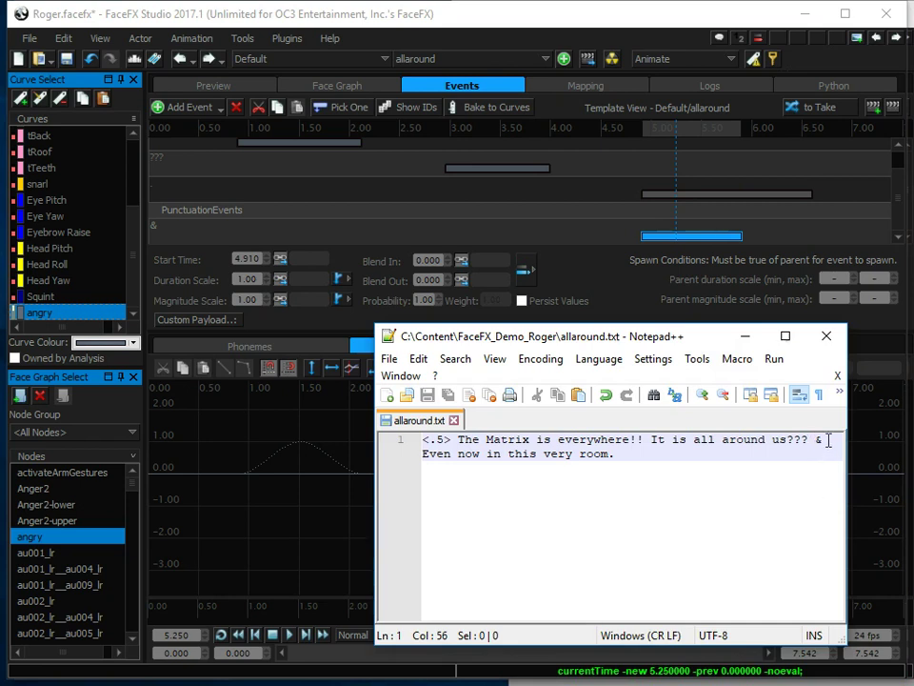
In Notepad++, enclose "Even now in this very room." between two && markers and save allaround.txt
click(830, 443)
text(&)
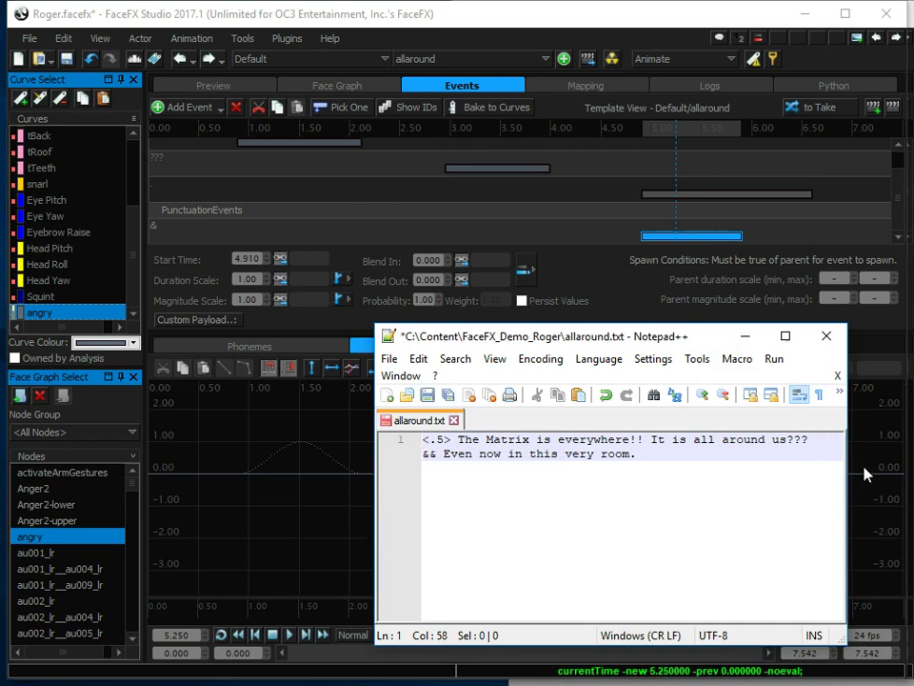
click(721, 457)
text(&&)
double_click(430, 454)
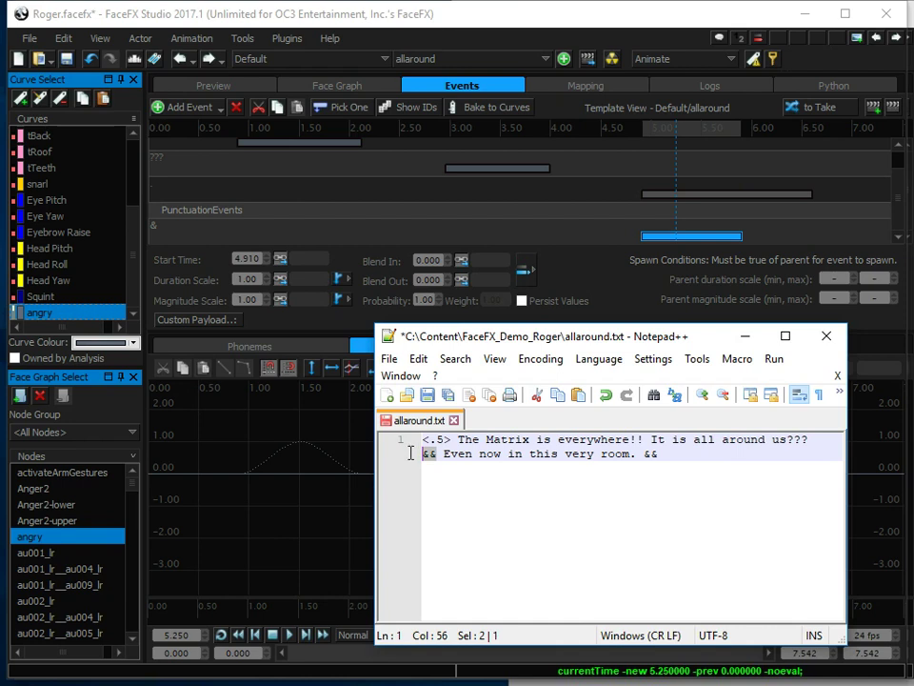
click(661, 454)
double_click(652, 454)
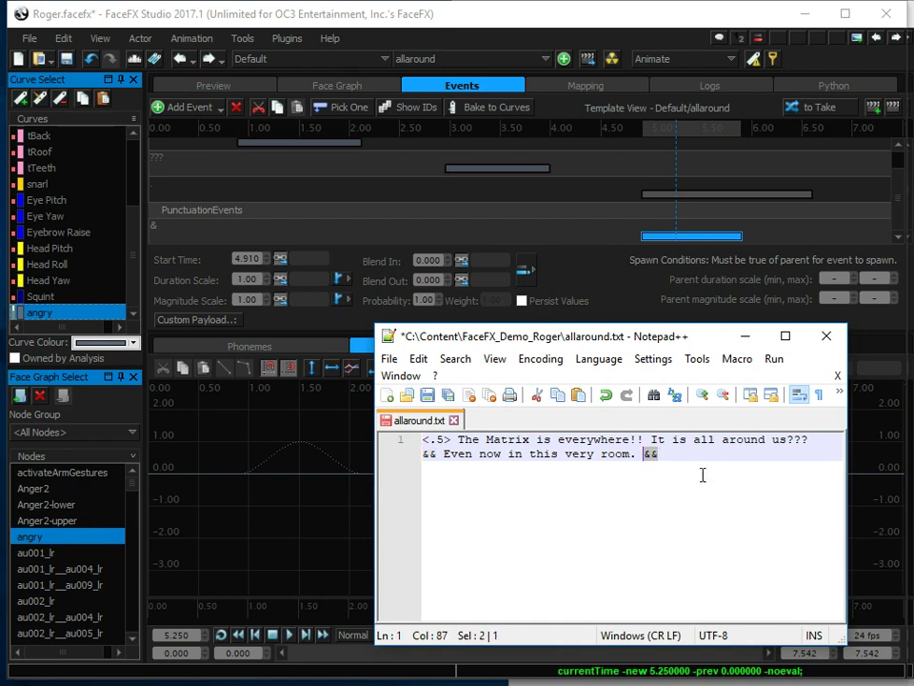
key(ctrl+s)
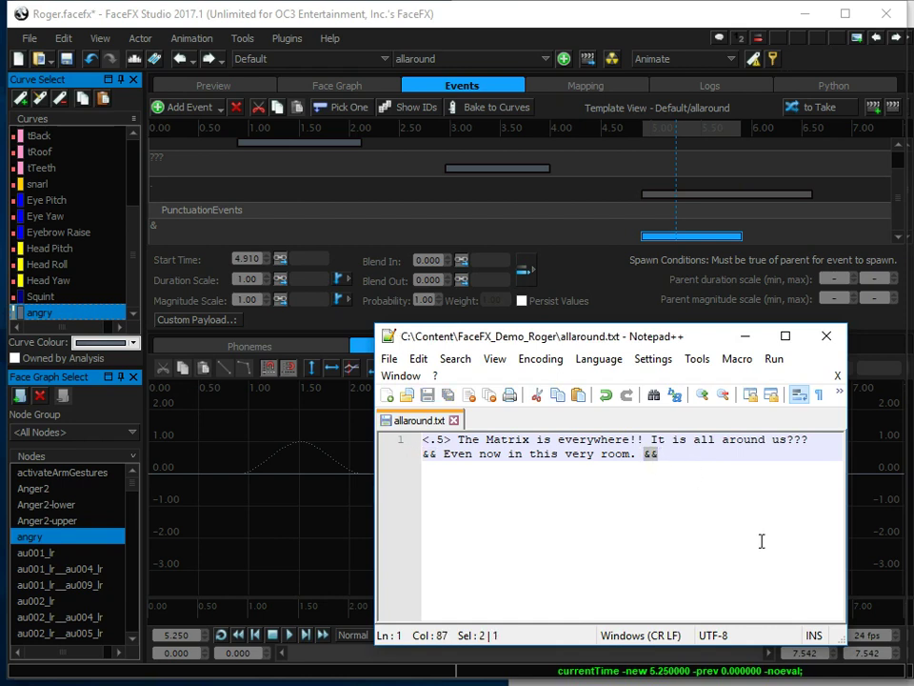
In FaceFX Studio, reanalyze the allaround animation and create the missing animation for the && emoticon event
click(613, 58)
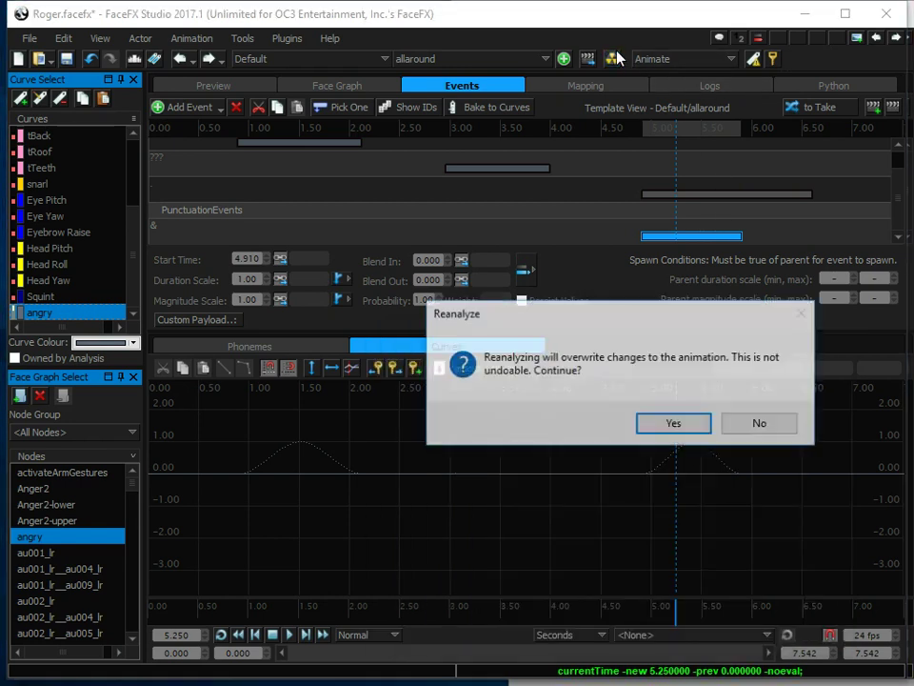
click(684, 423)
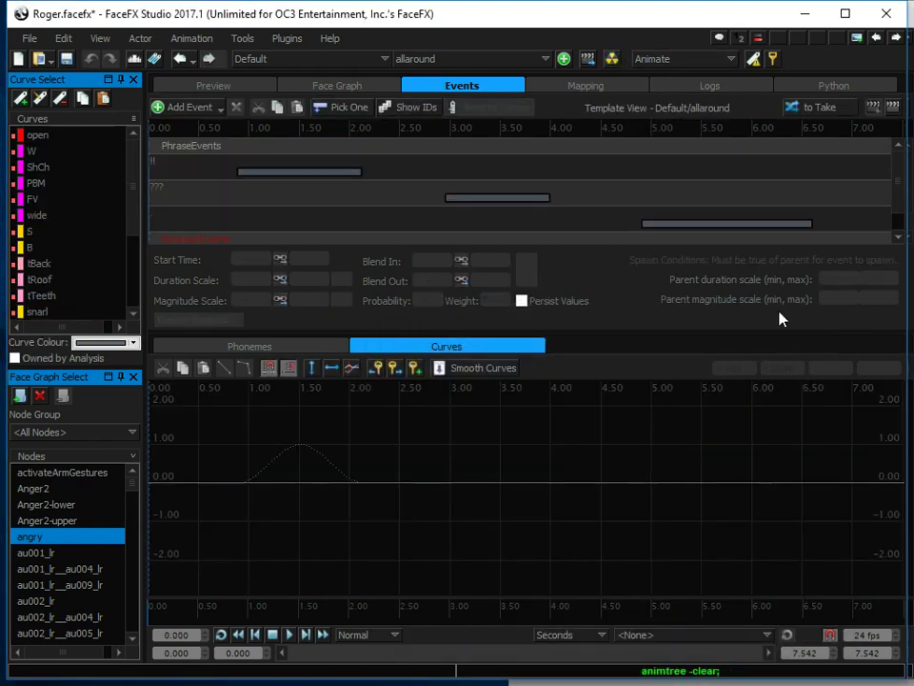
scroll(895, 200, down, 1)
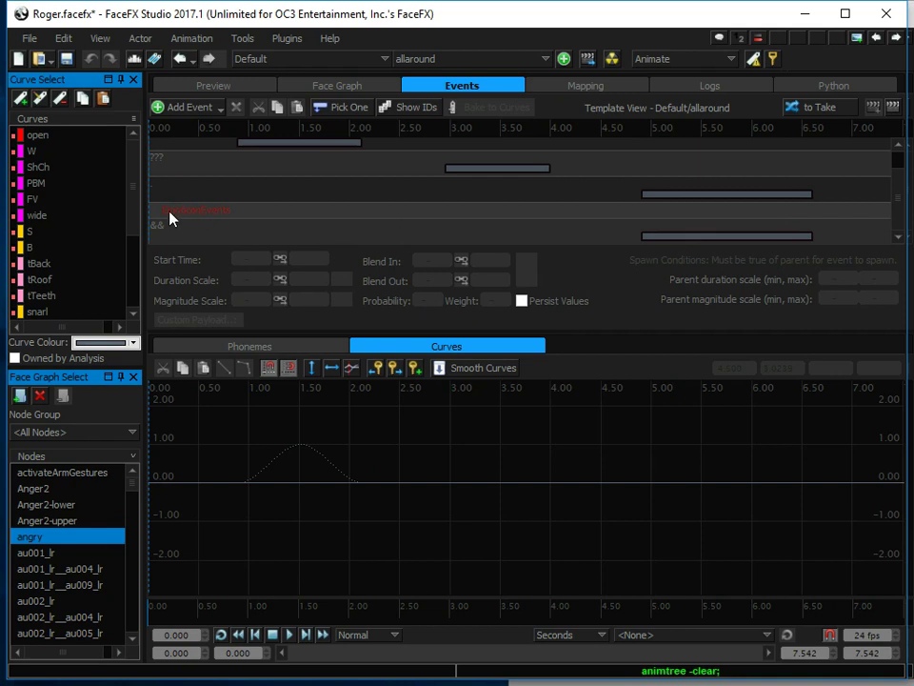
click(688, 238)
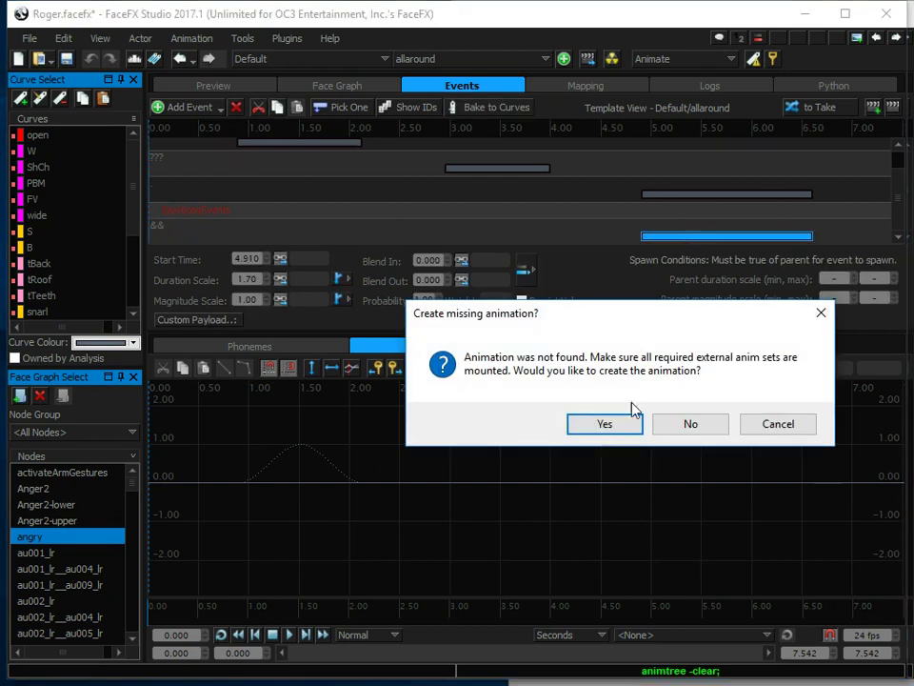
click(610, 423)
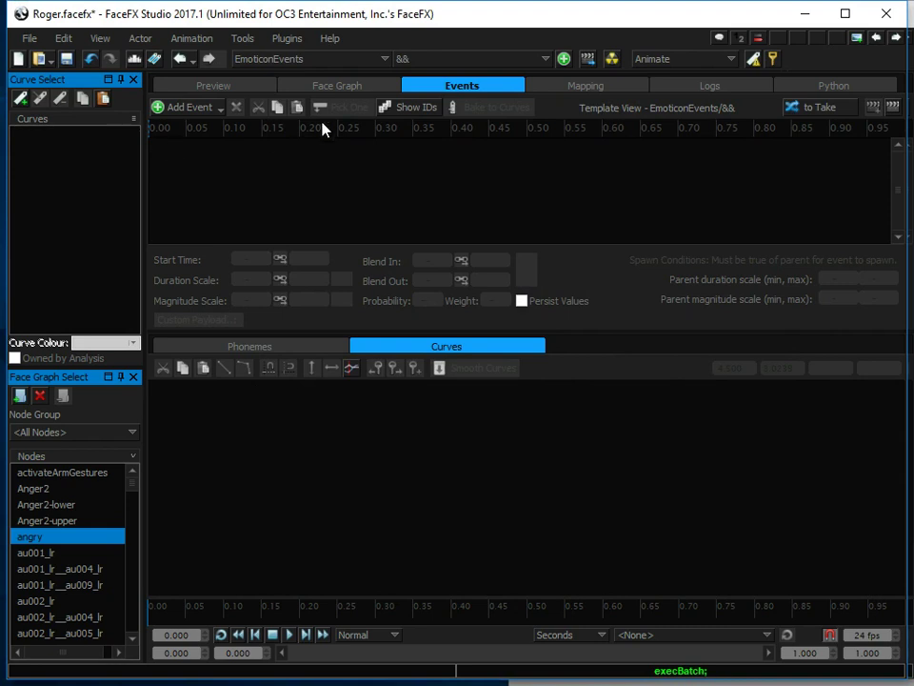
Paste the angry curve into the && animation, and return to allaround with its && event selected
click(103, 99)
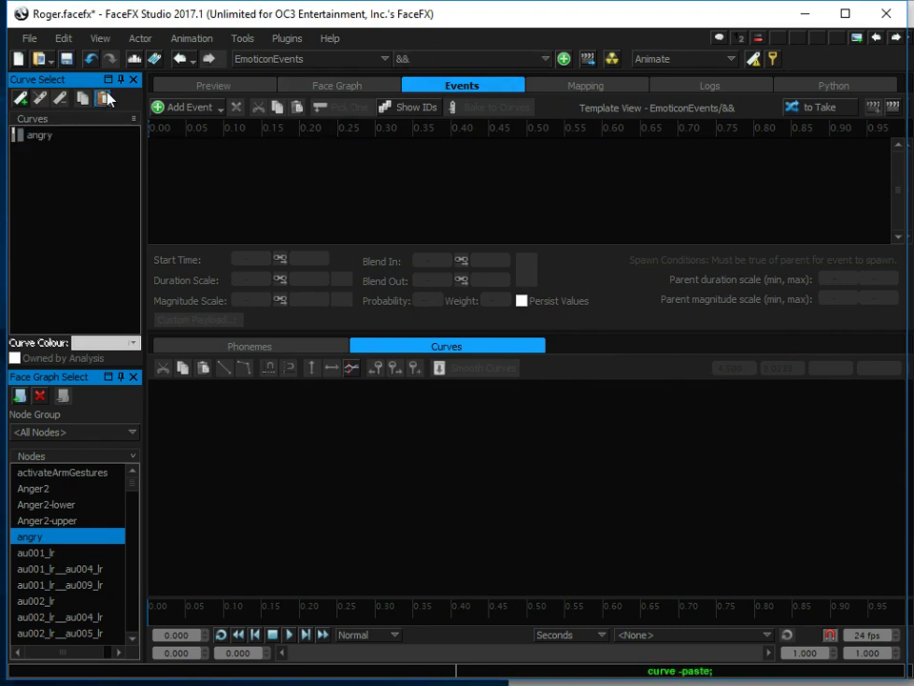
click(179, 59)
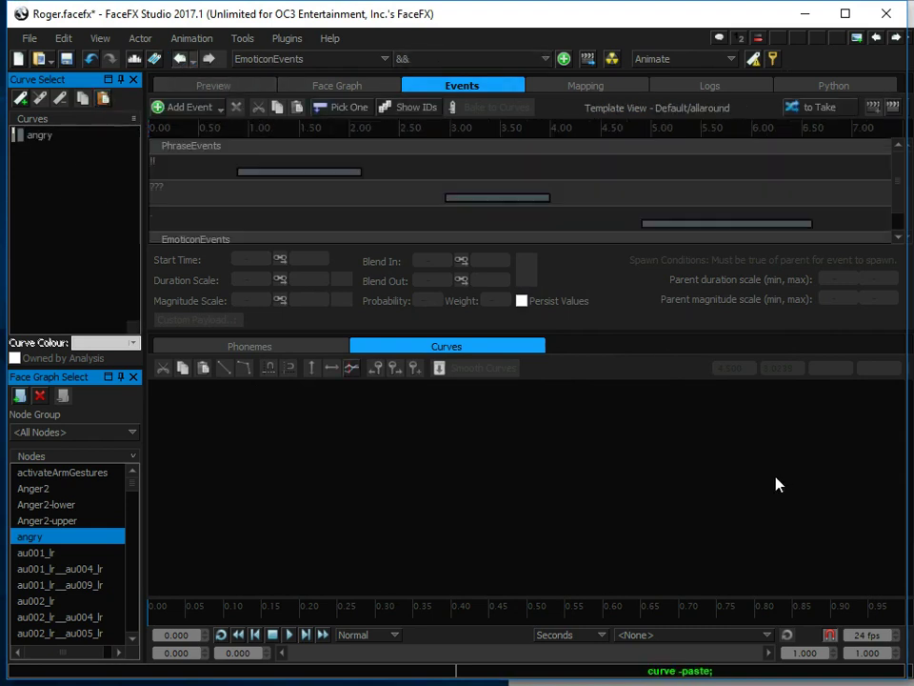
scroll(901, 195, down, 1)
click(781, 236)
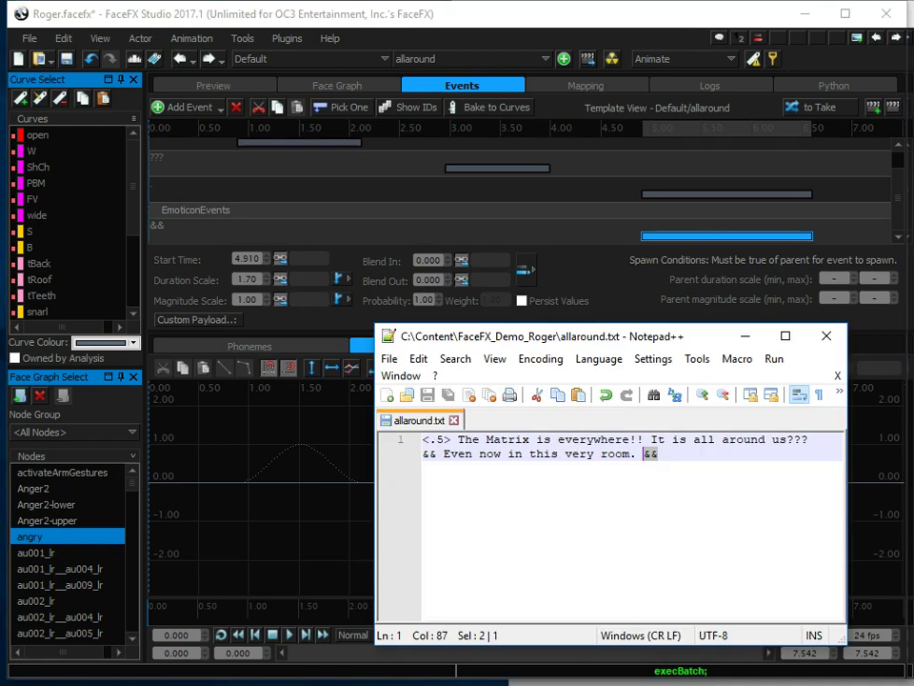
In Notepad++, remove the && before "Even" and insert && before "The Matrix" instead
click(432, 454)
double_click(431, 454)
key(Delete)
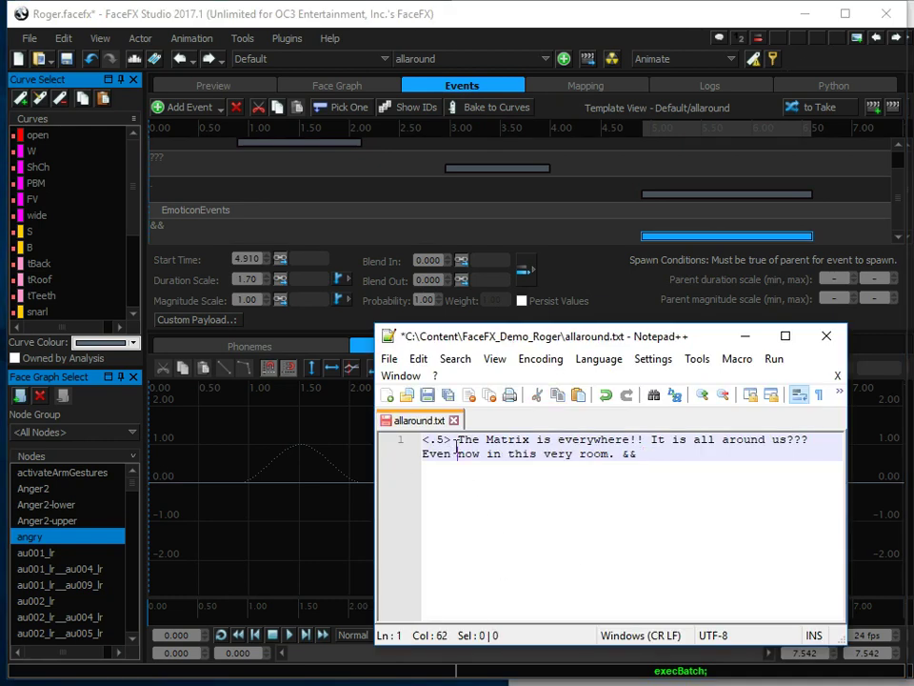
click(454, 440)
key(Right)
text(&&)
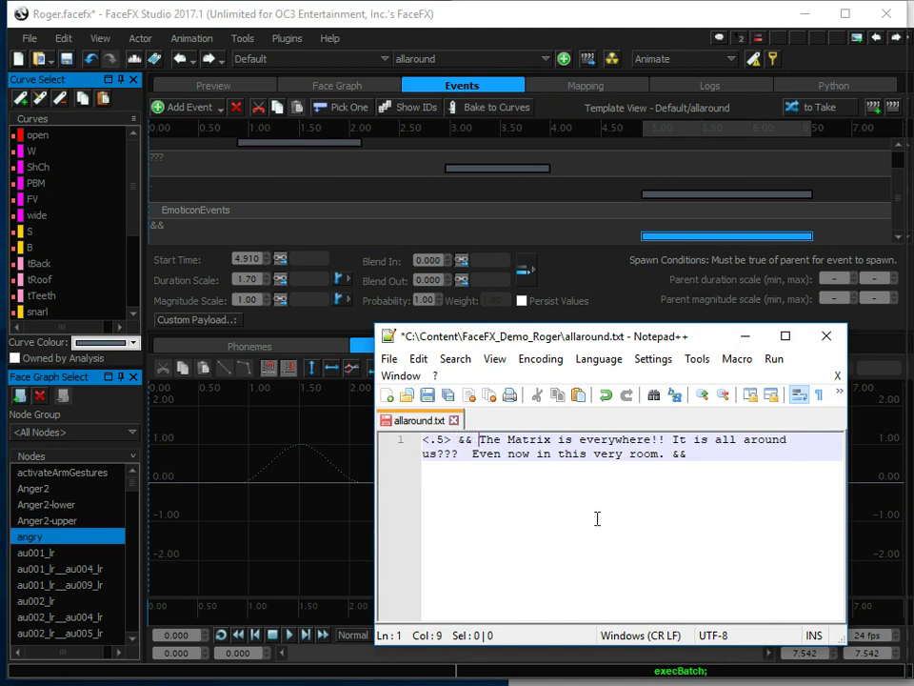
Replace the !! after "everywhere" with a period and save allaround.txt
double_click(659, 439)
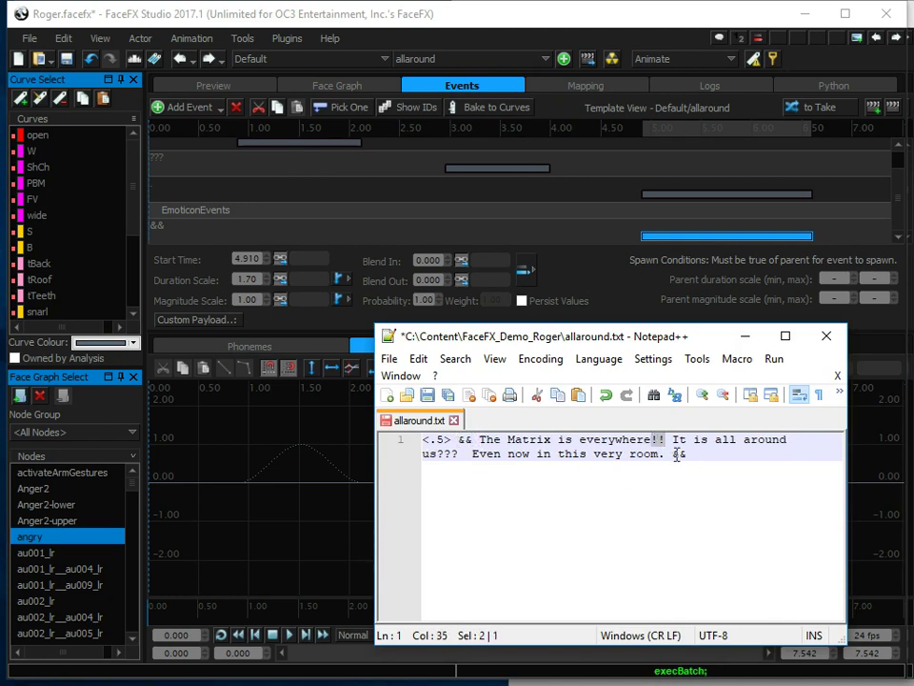
key(Delete)
text(.)
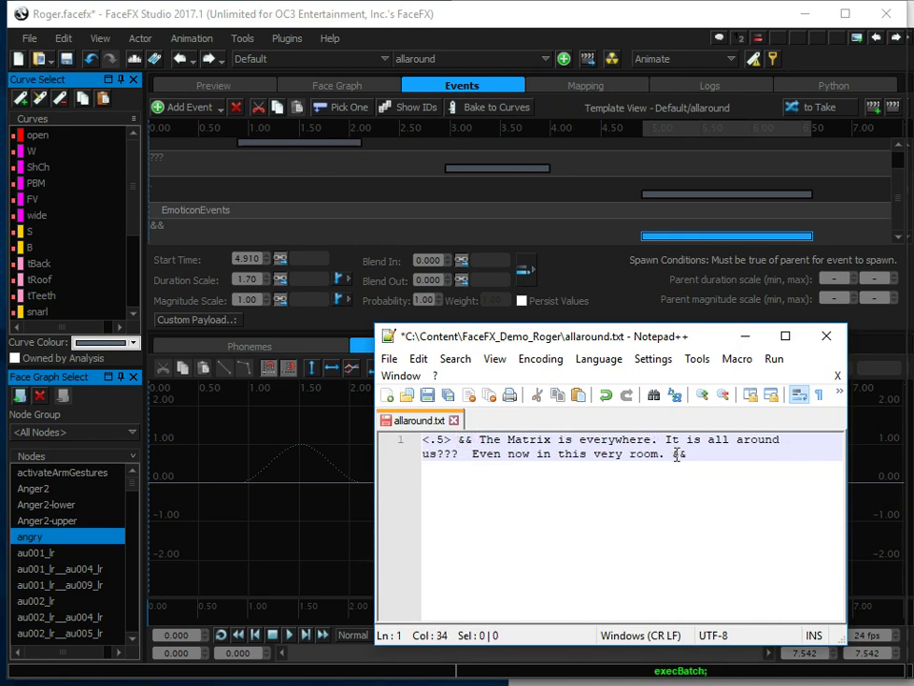
key(ctrl+s)
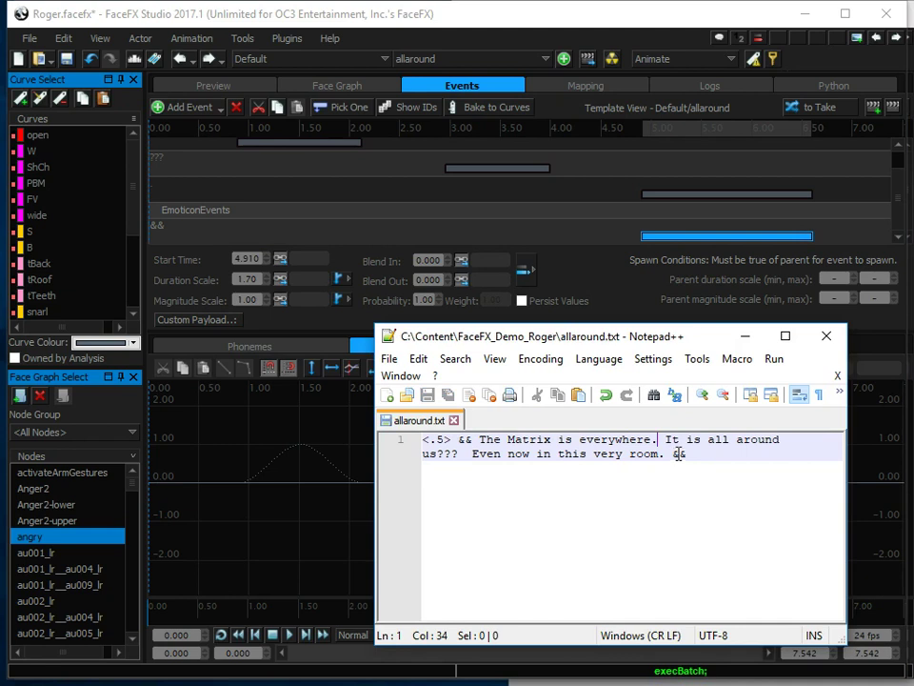
In FaceFX Studio, reanalyze the allaround animation and preview the character's face at 3.75 seconds
click(612, 59)
click(673, 423)
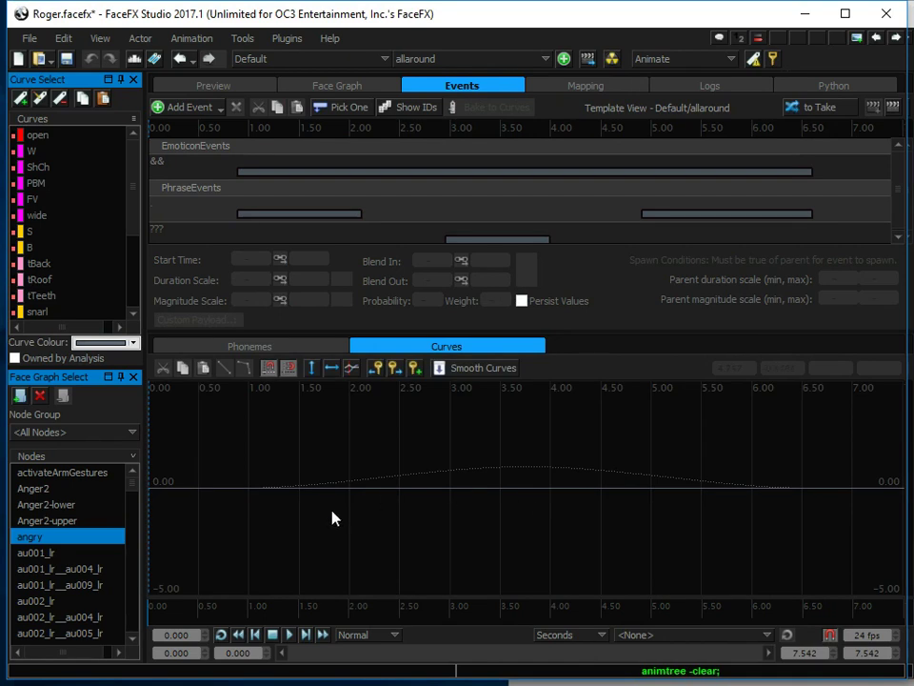
click(312, 367)
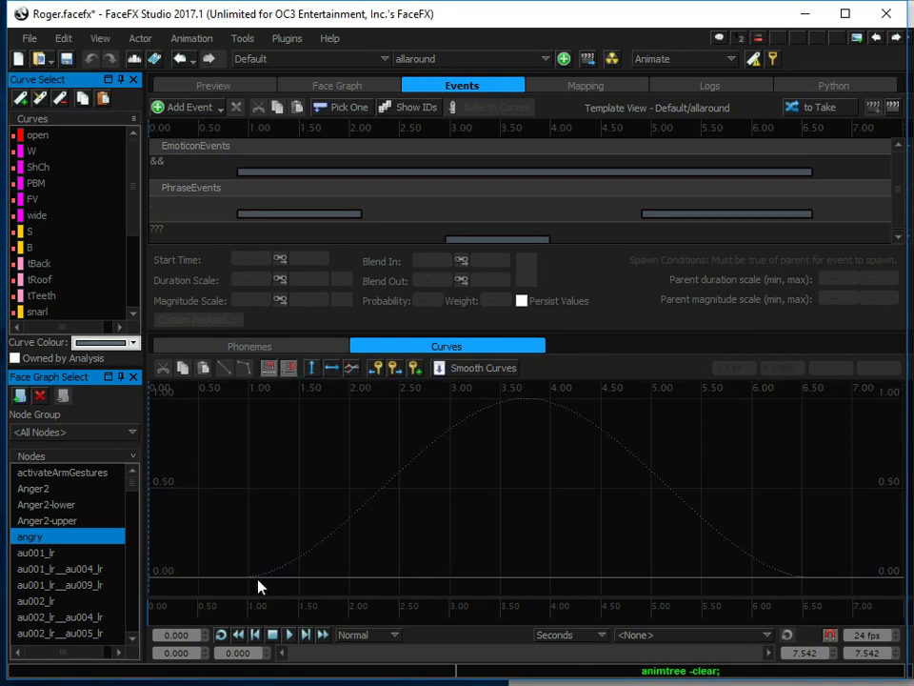
click(525, 610)
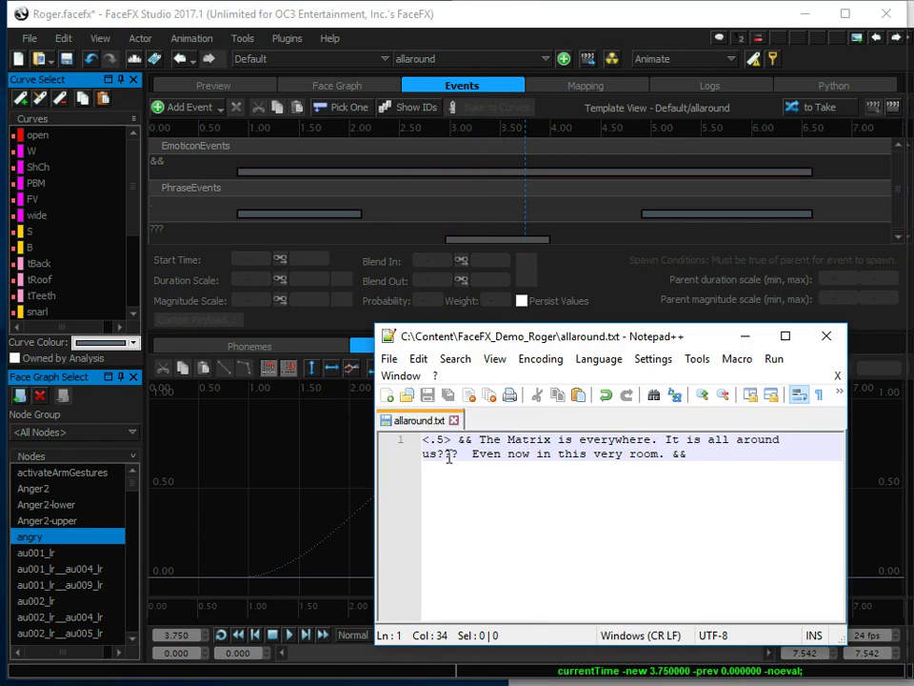
click(213, 85)
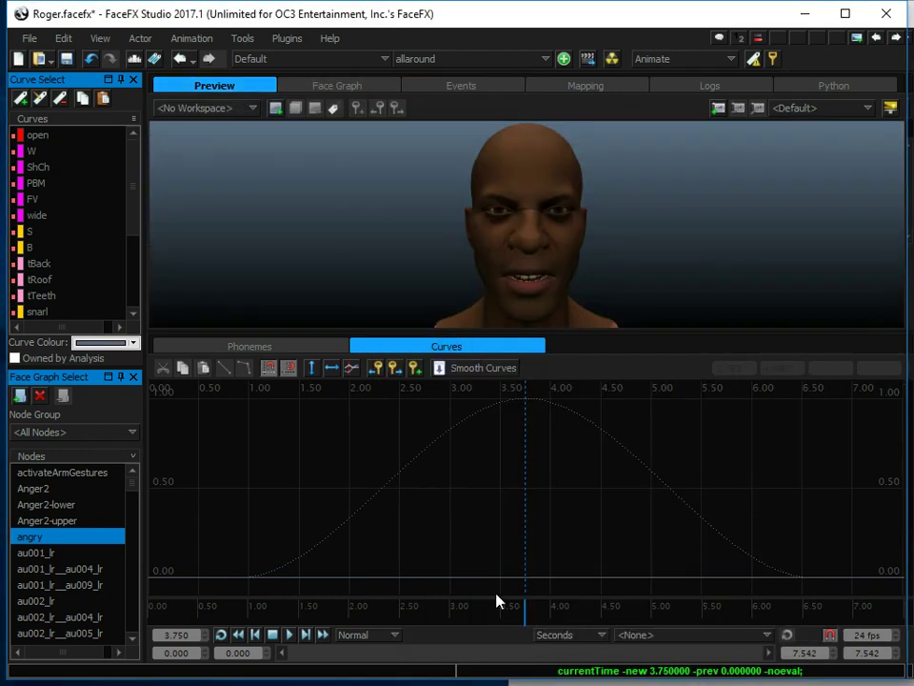
Scrub the allaround animation to 3.833 seconds to preview the character's expression
click(523, 609)
drag(523, 612, 533, 609)
In Notepad++, append 05 to the && marker before "The Matrix" and save allaround.txt
key(alt+Tab)
key(Left)
key(Left)
key(Left)
key(Left)
key(Left)
key(Left)
key(Left)
key(Left)
key(Left)
key(Left)
key(Left)
key(Left)
key(Left)
key(Left)
key(Left)
key(Left)
key(Left)
key(Left)
key(Left)
key(Left)
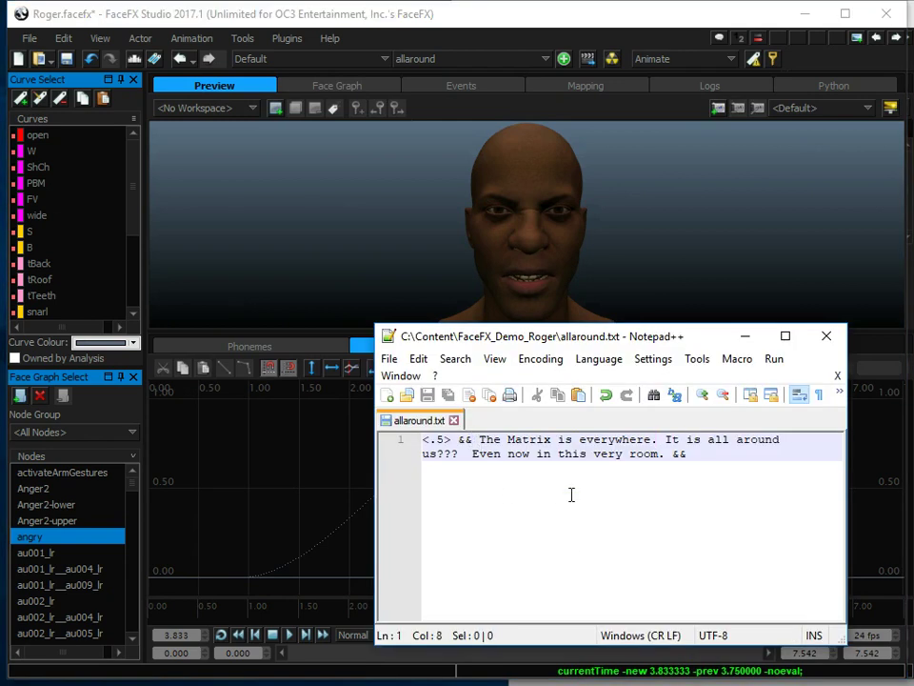
text(05)
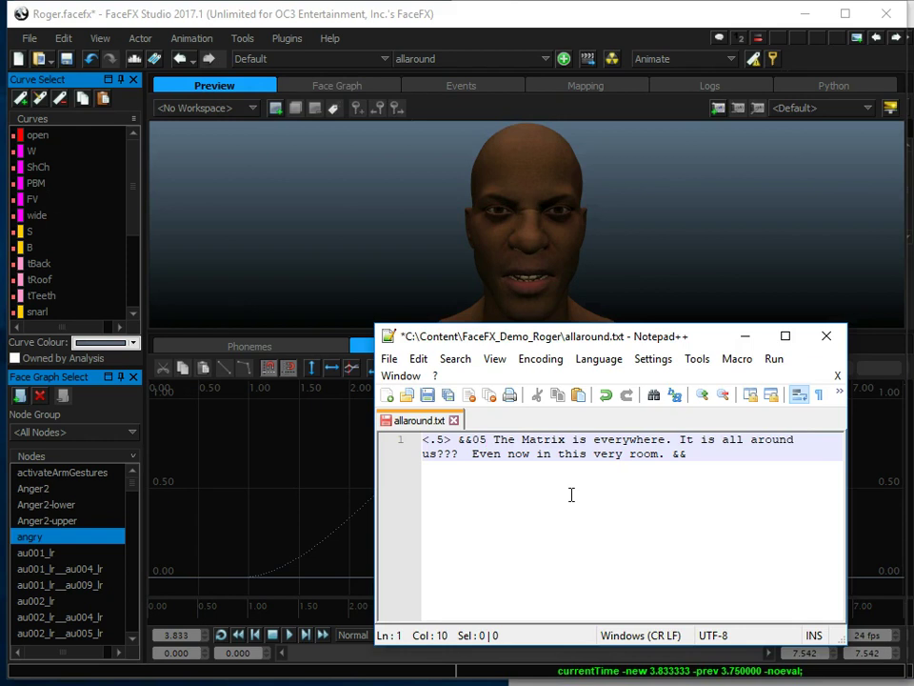
key(ctrl+s)
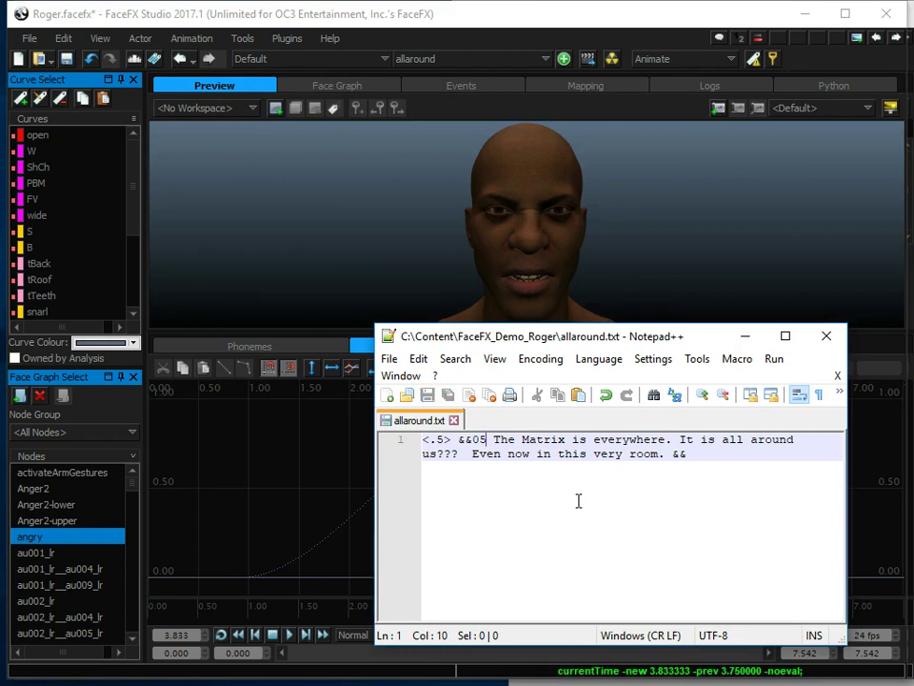
double_click(478, 440)
click(476, 455)
key(Up)
drag(652, 340, 679, 327)
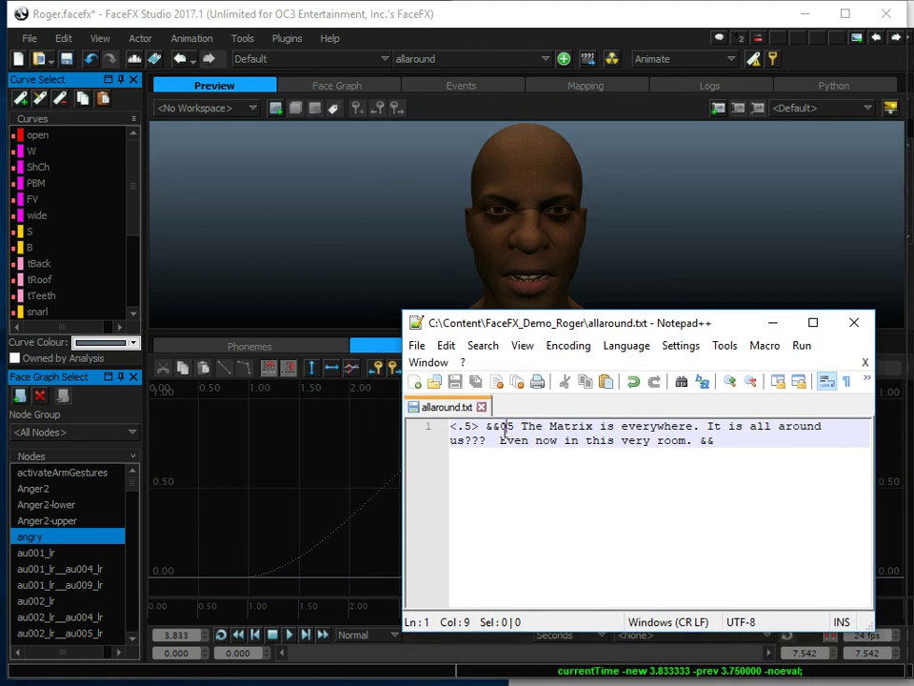
In FaceFX Studio, reanalyze the allaround animation, fit the angry curve vertically, and preview the face at 4.000 seconds
click(612, 58)
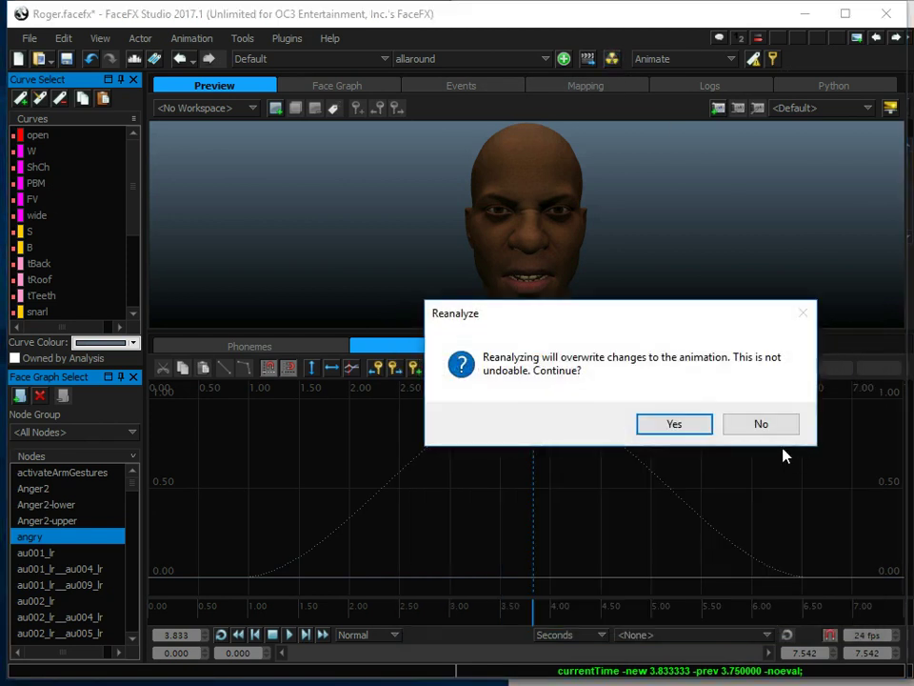
click(702, 424)
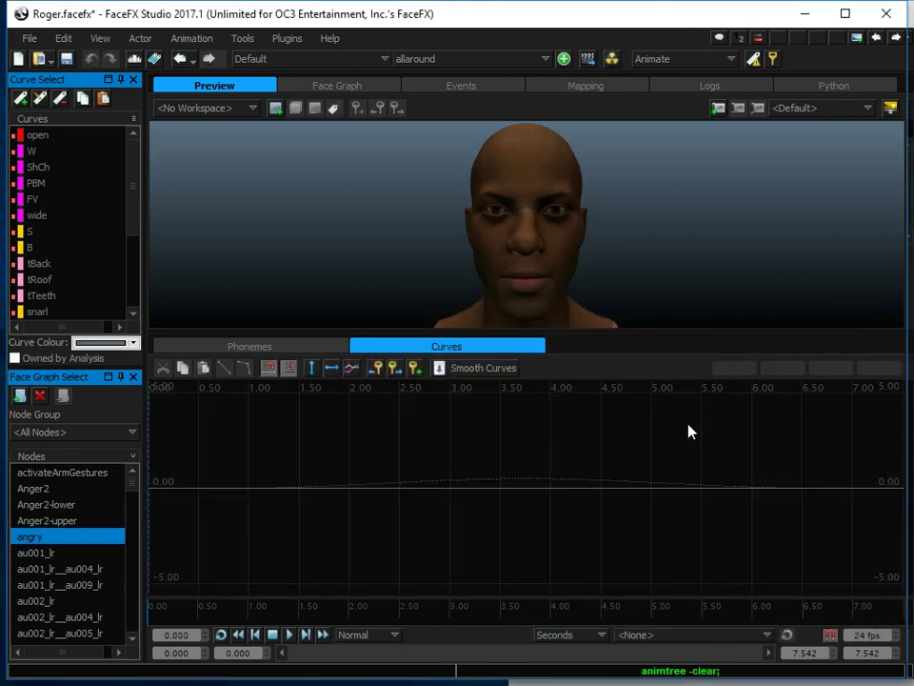
click(311, 369)
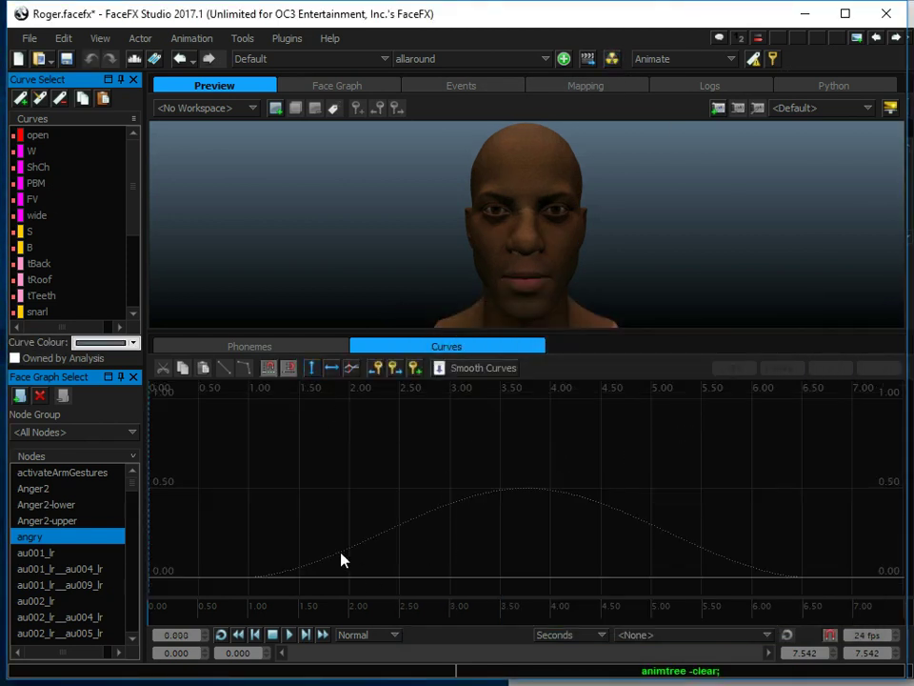
click(551, 607)
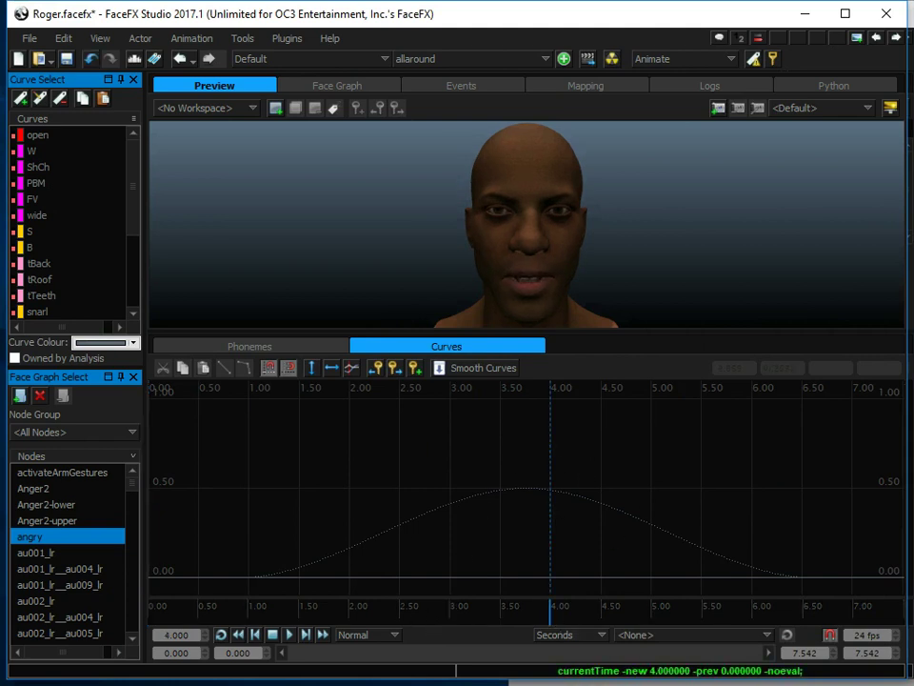
In Notepad++, remove the && after "room.", insert && between &&05 and "The Matrix", and save allaround.txt
key(End)
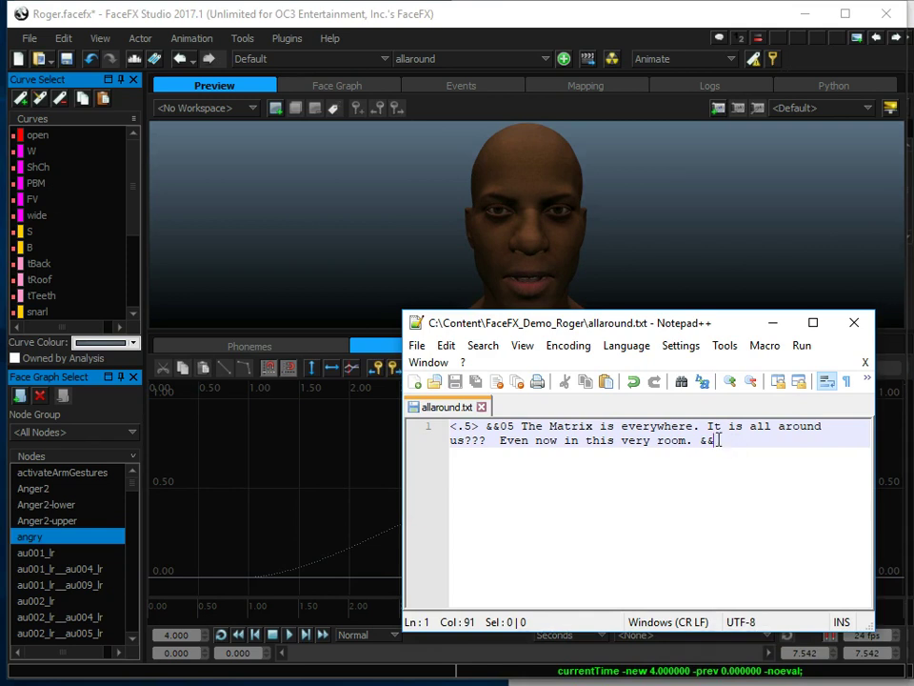
key(BackSpace)
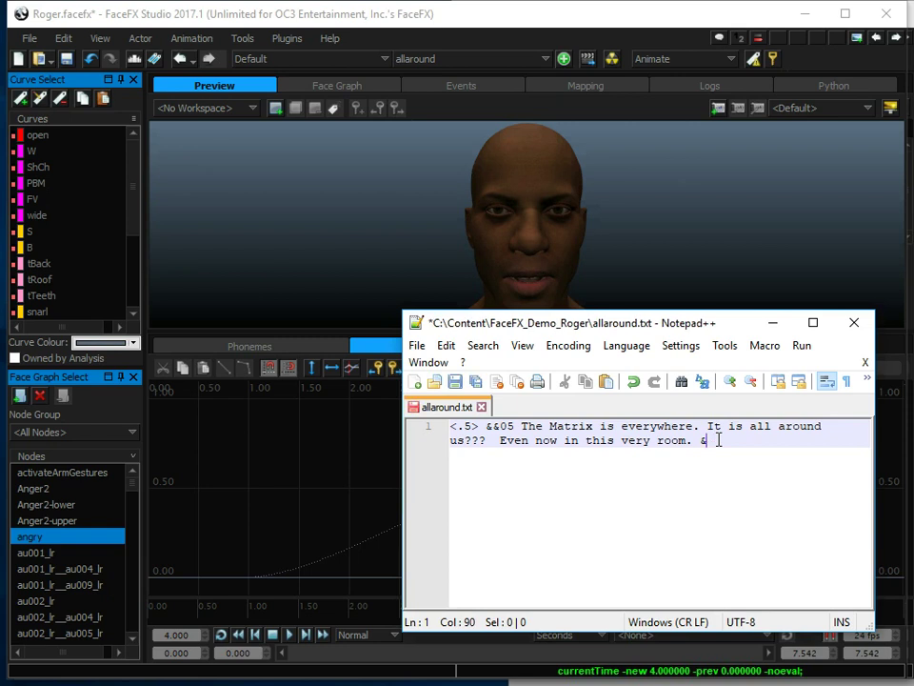
key(BackSpace)
click(516, 427)
text(&&)
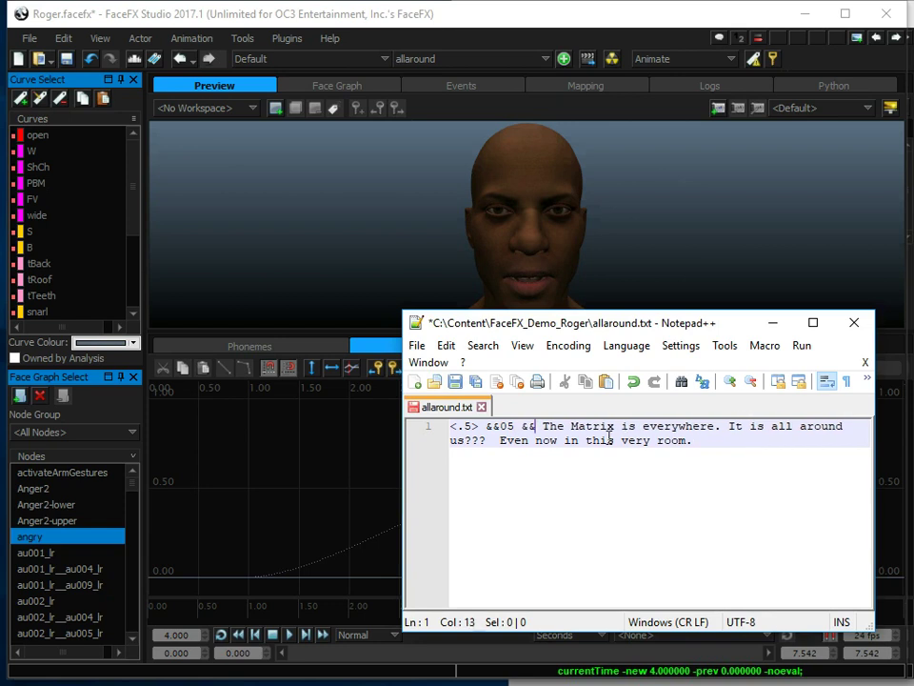
click(529, 426)
double_click(530, 427)
double_click(493, 427)
key(ctrl+s)
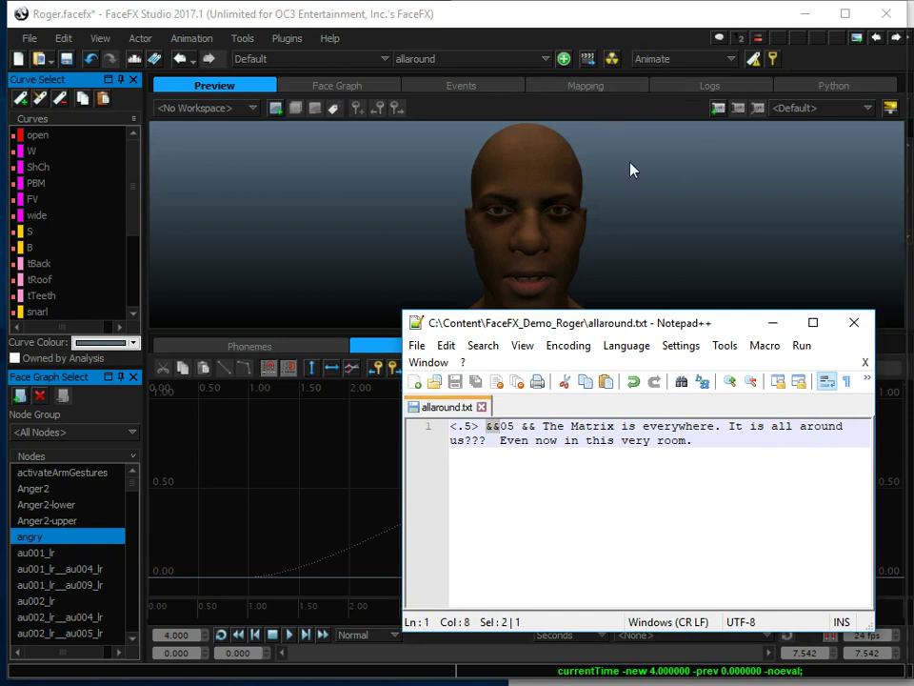
In FaceFX Studio, reanalyze the allaround animation with the edited text and fit the angry curve vertically
click(611, 58)
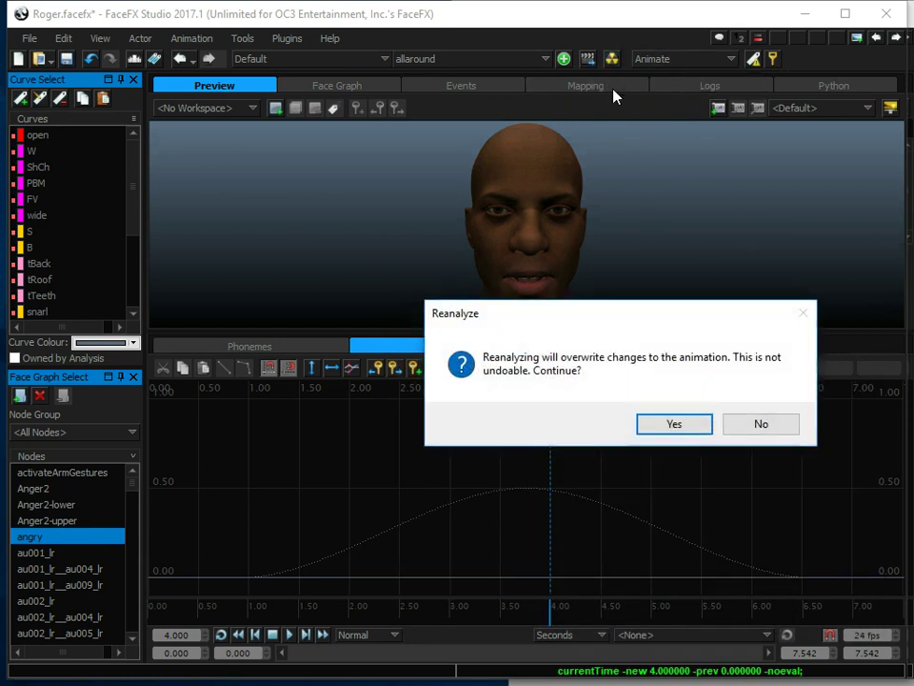
click(680, 428)
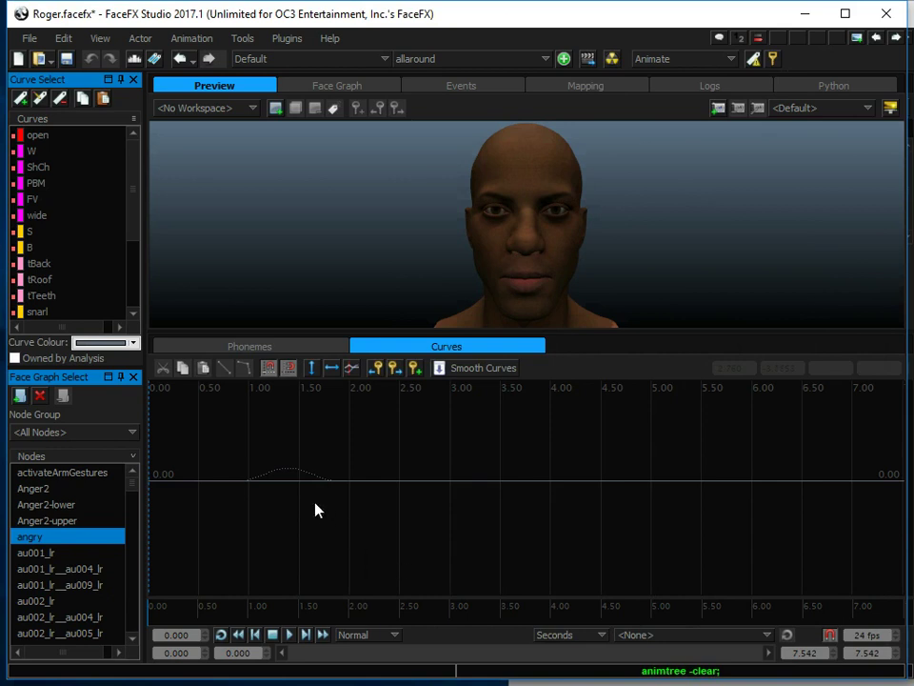
click(310, 369)
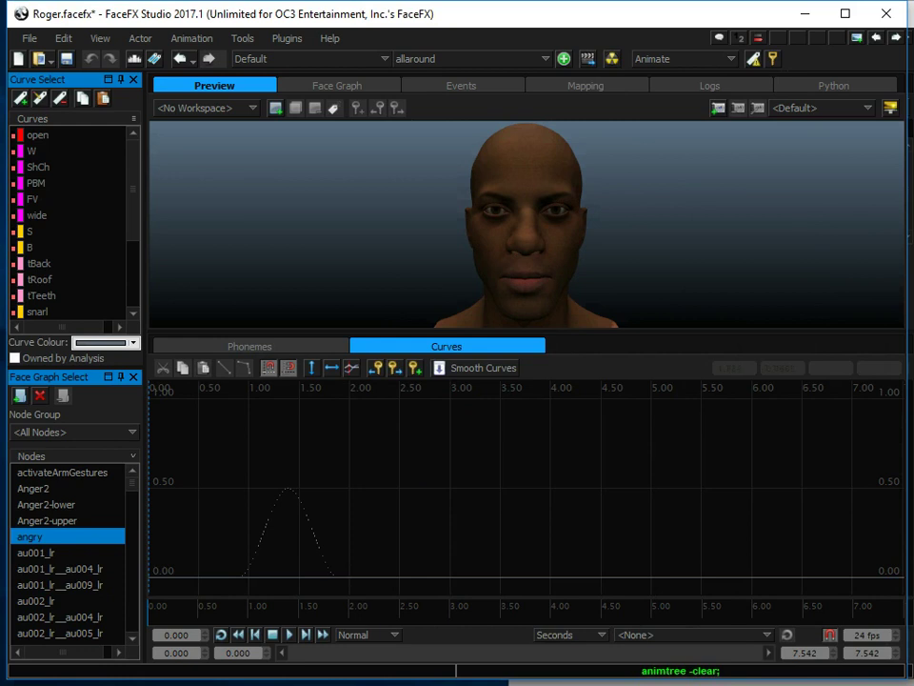
In Notepad++, examine the paired && markers before "The Matrix" and select the 05 attached to the first one
key(alt+Tab)
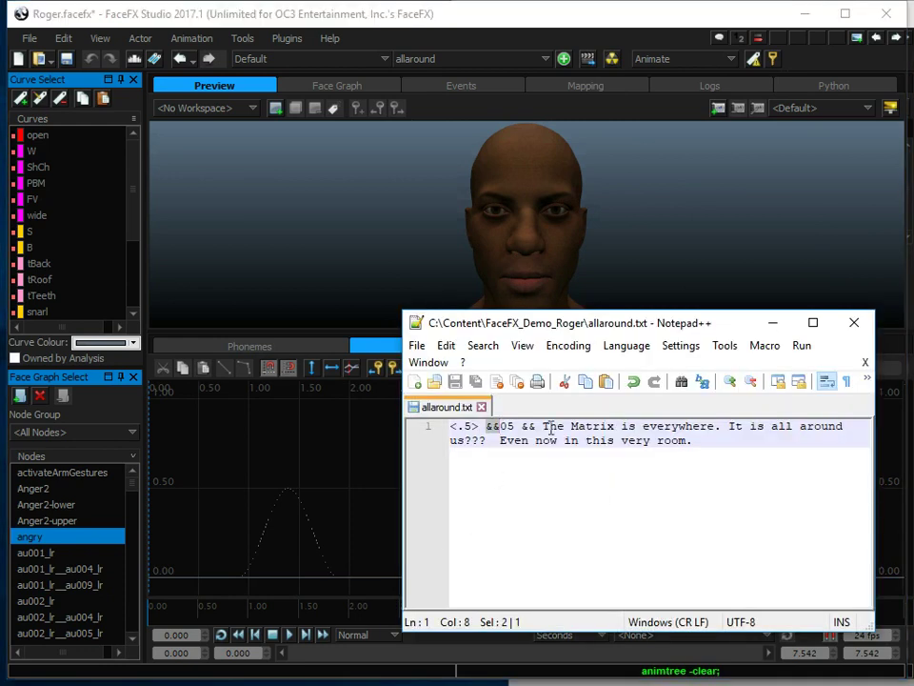
triple_click(494, 430)
click(497, 429)
click(494, 427)
double_click(528, 427)
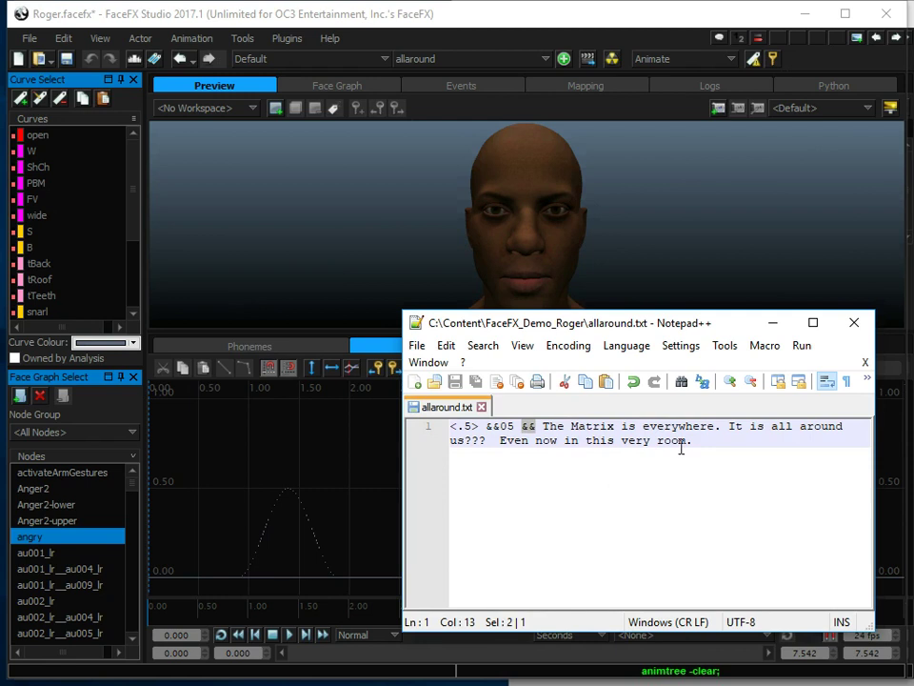
double_click(506, 427)
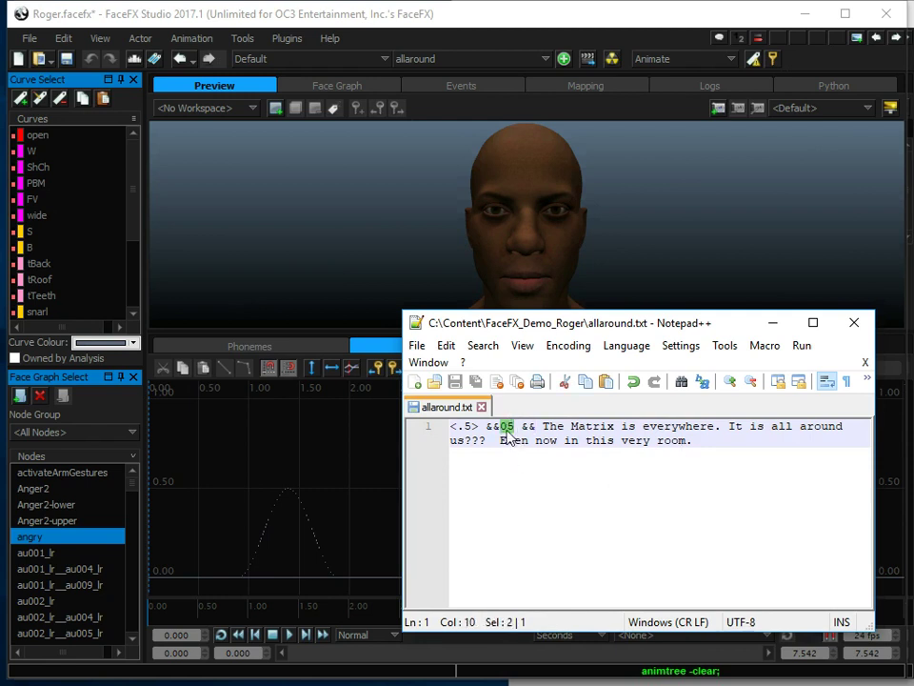